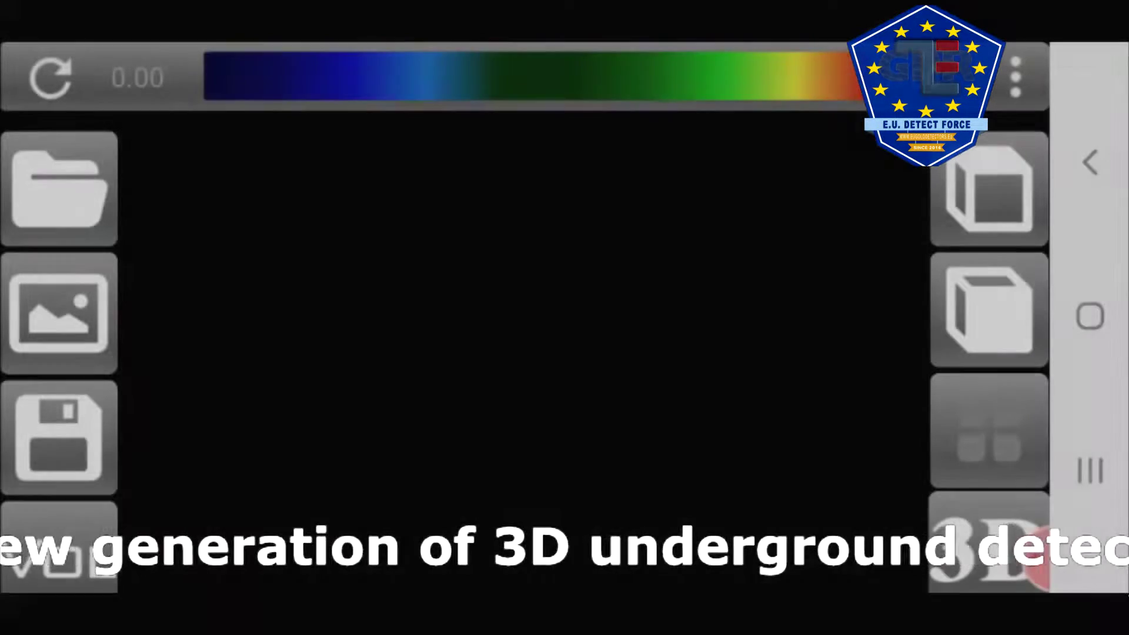
- Open the file browser and scroll down through the stored scan files
click(58, 189)
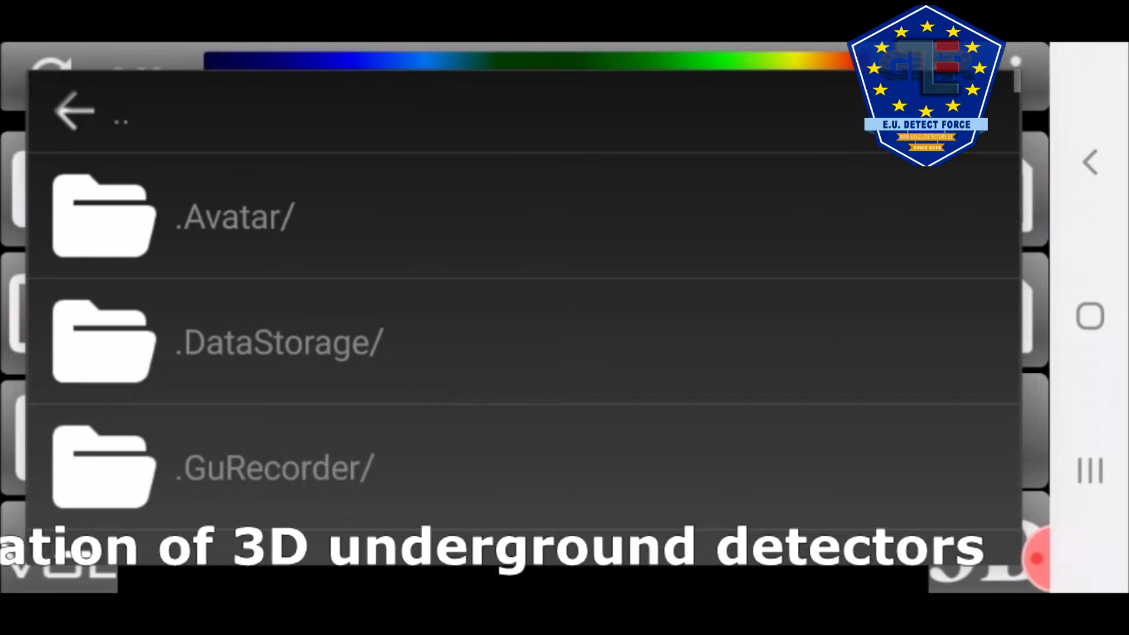
scroll(529, 294, down, 5)
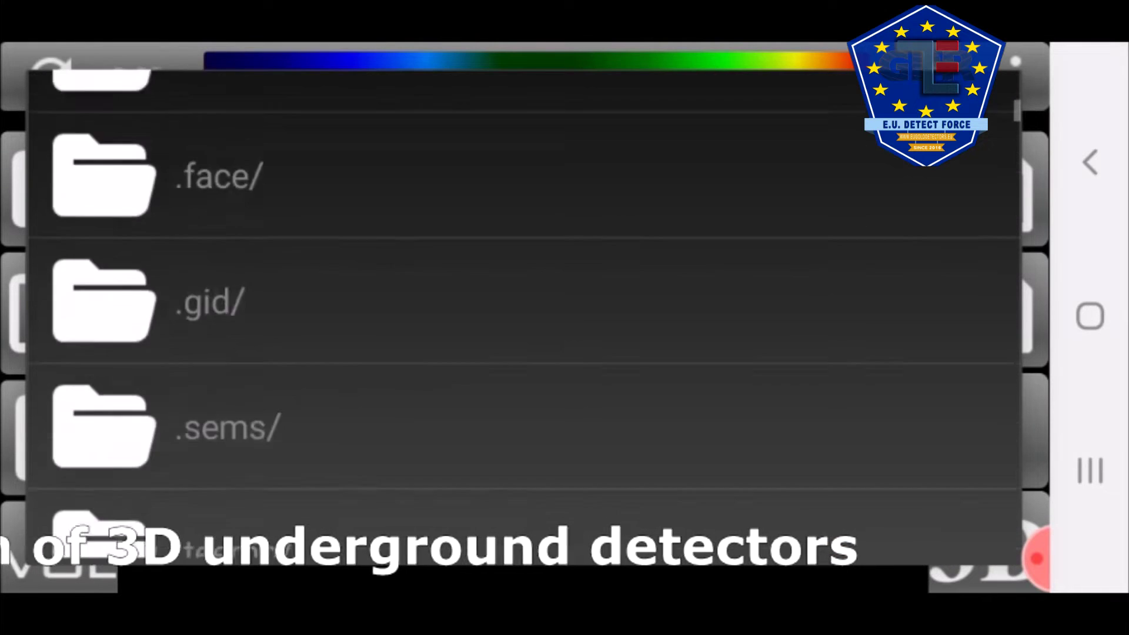
scroll(529, 317, down, 10)
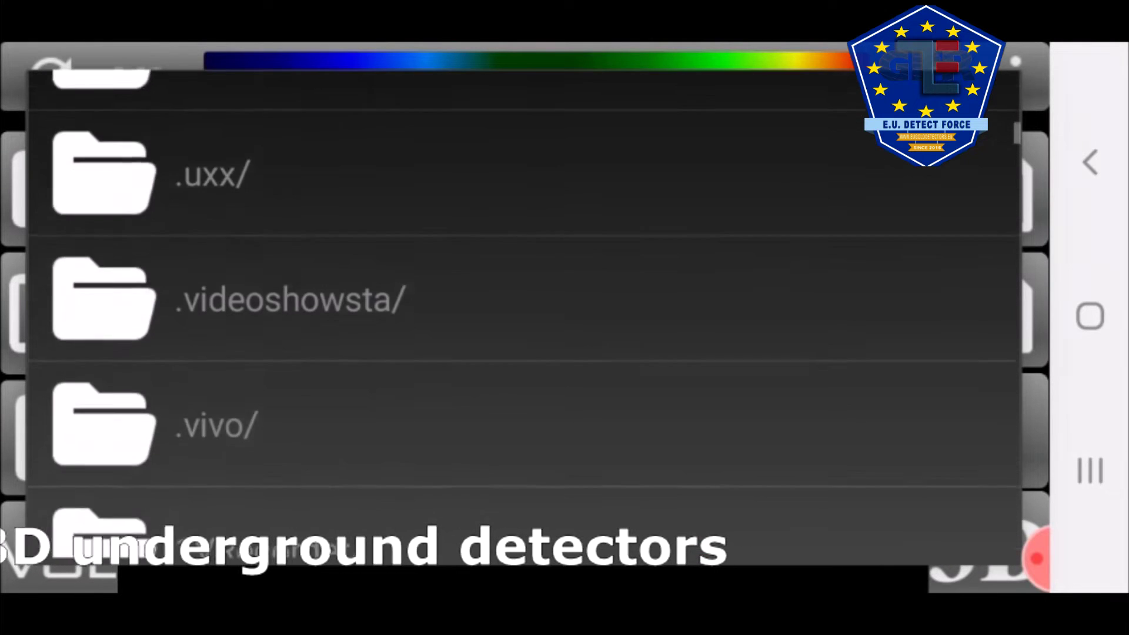
scroll(529, 317, down, 10)
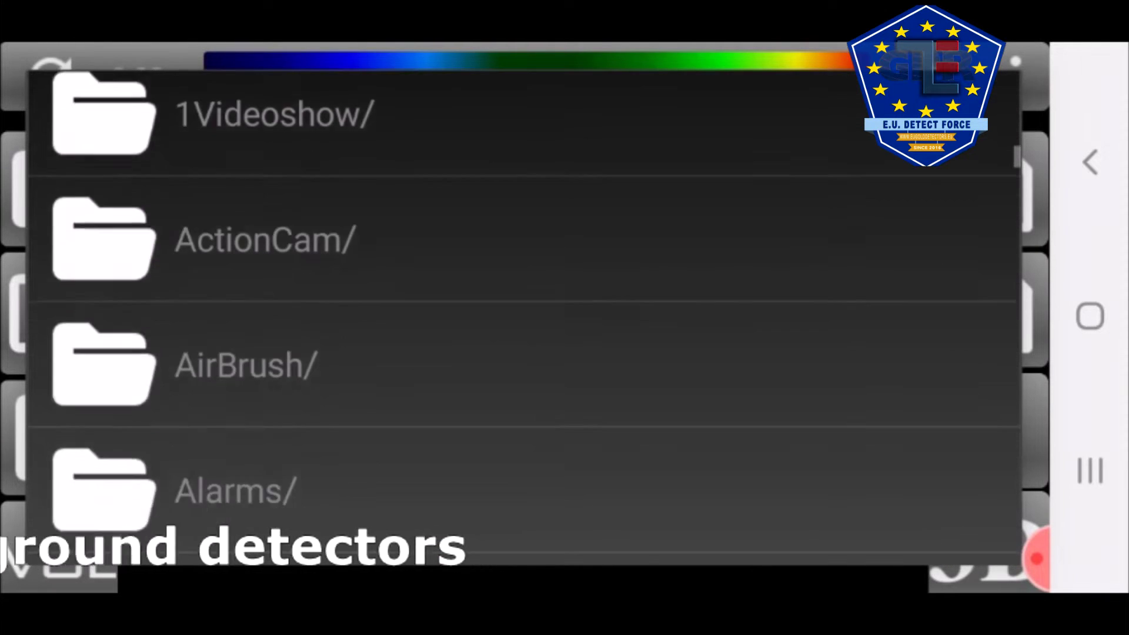
scroll(529, 317, down, 10)
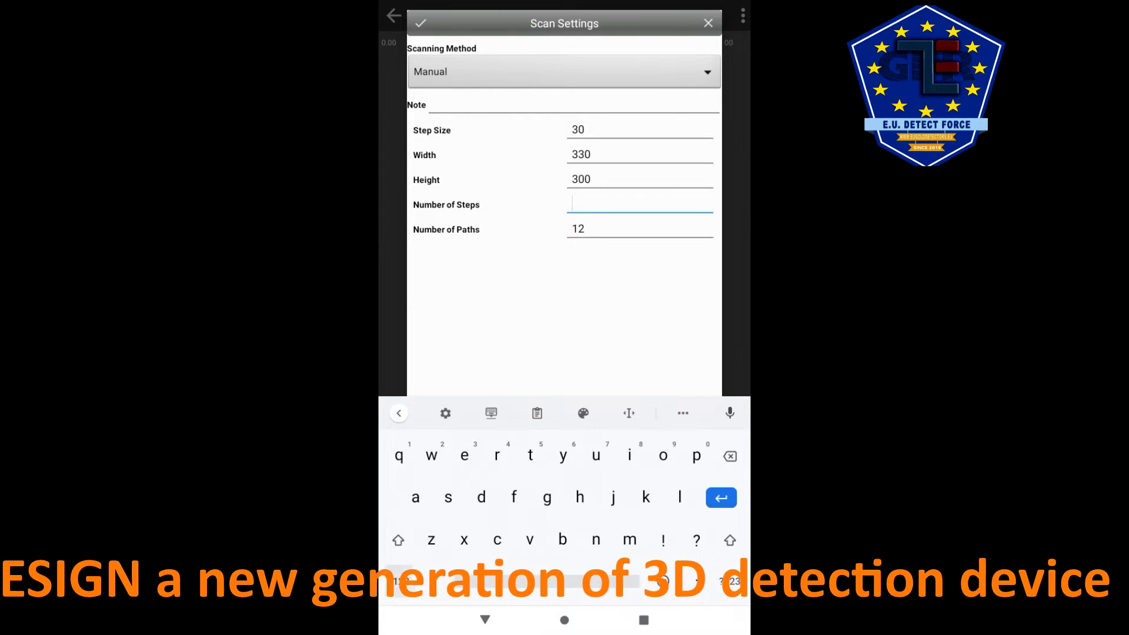
- Enter 5 for Number of Steps and 5 for Number of Paths, then confirm to start scanning
click(400, 581)
text(4)
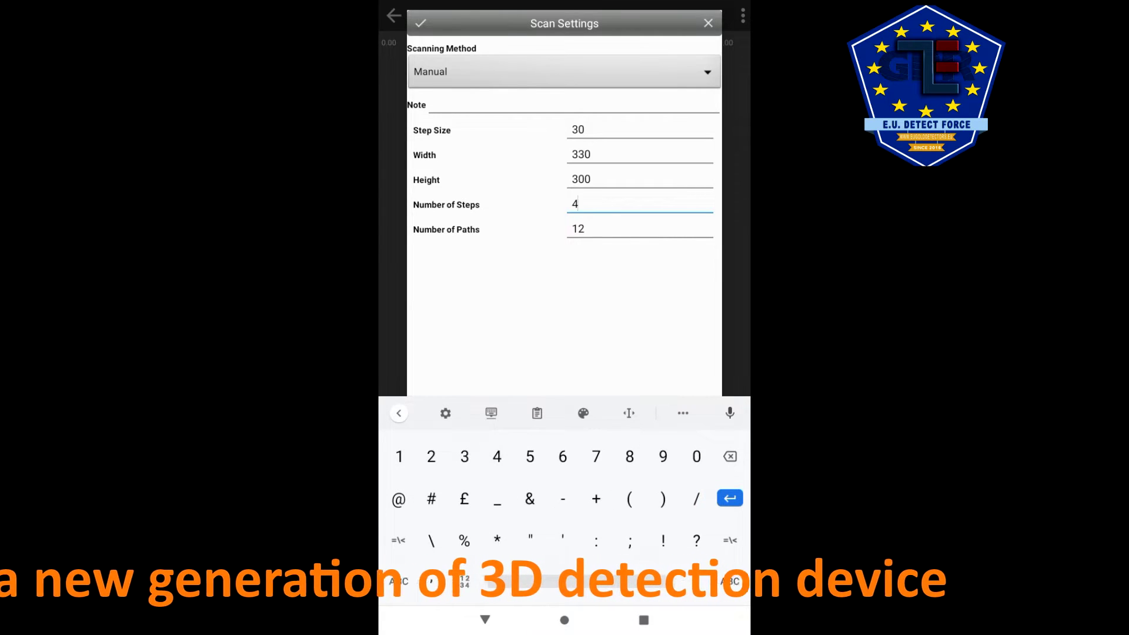
key(BackSpace)
text(5)
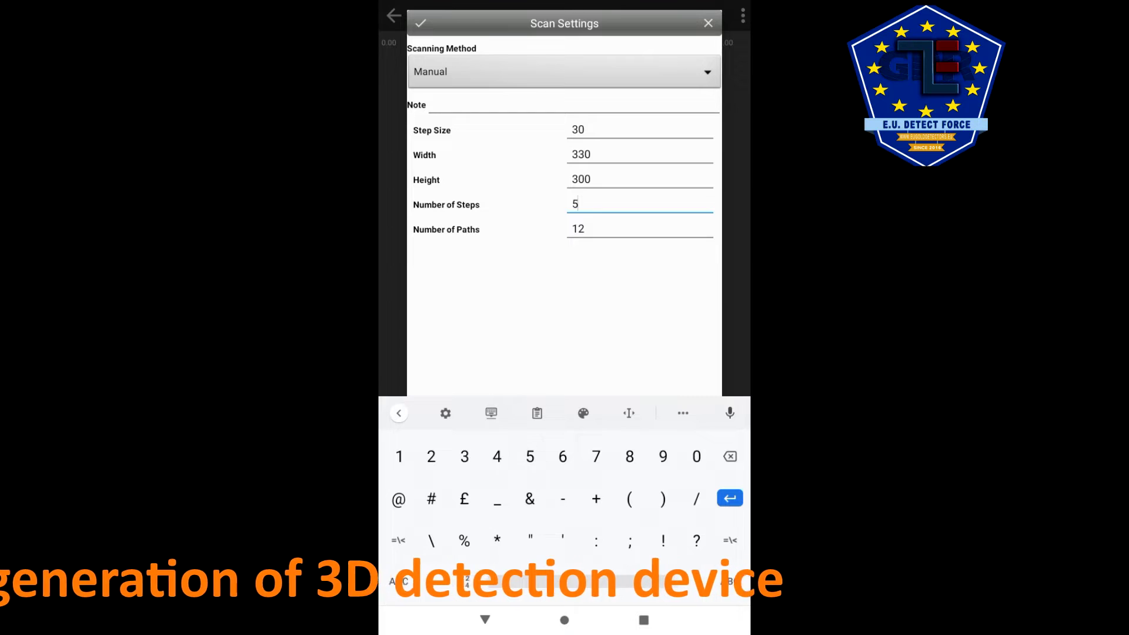
click(583, 242)
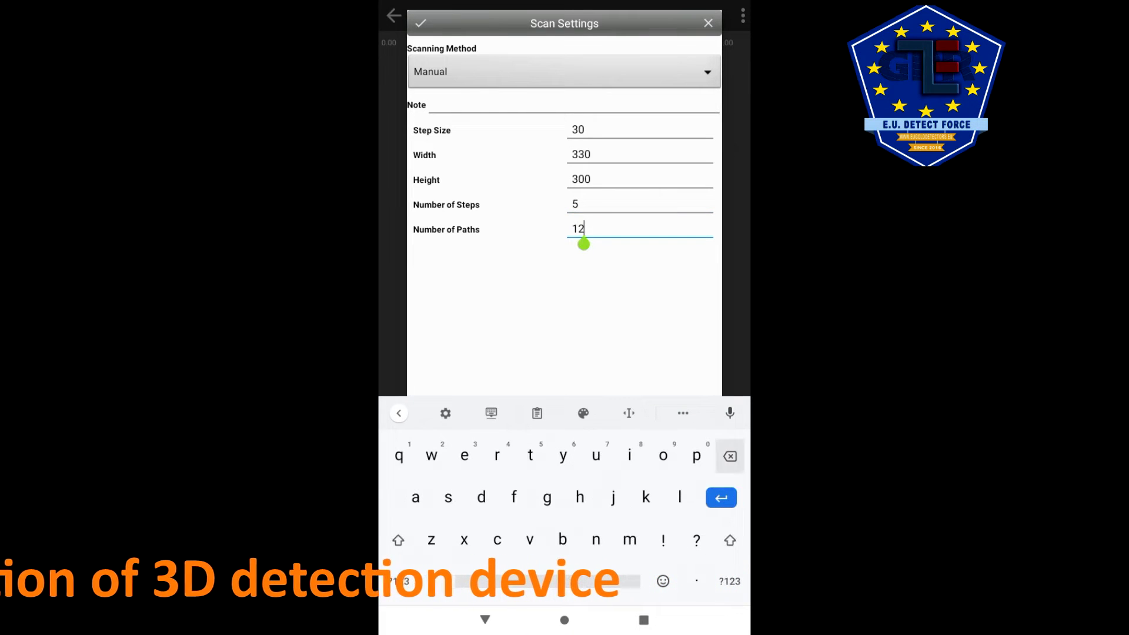
click(400, 581)
text(5)
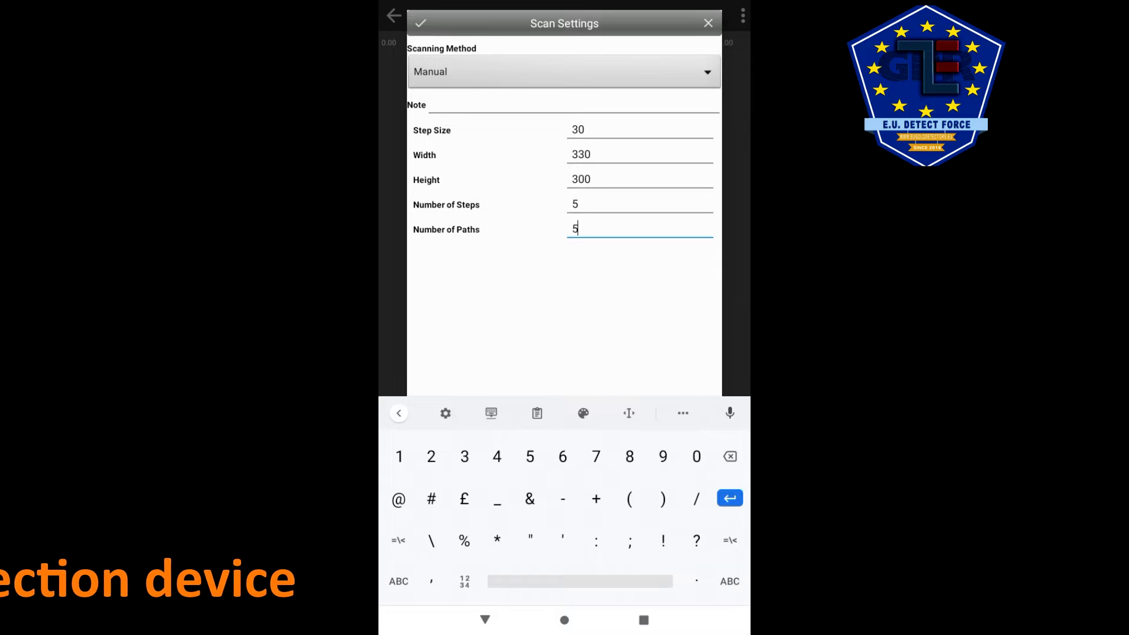
click(485, 619)
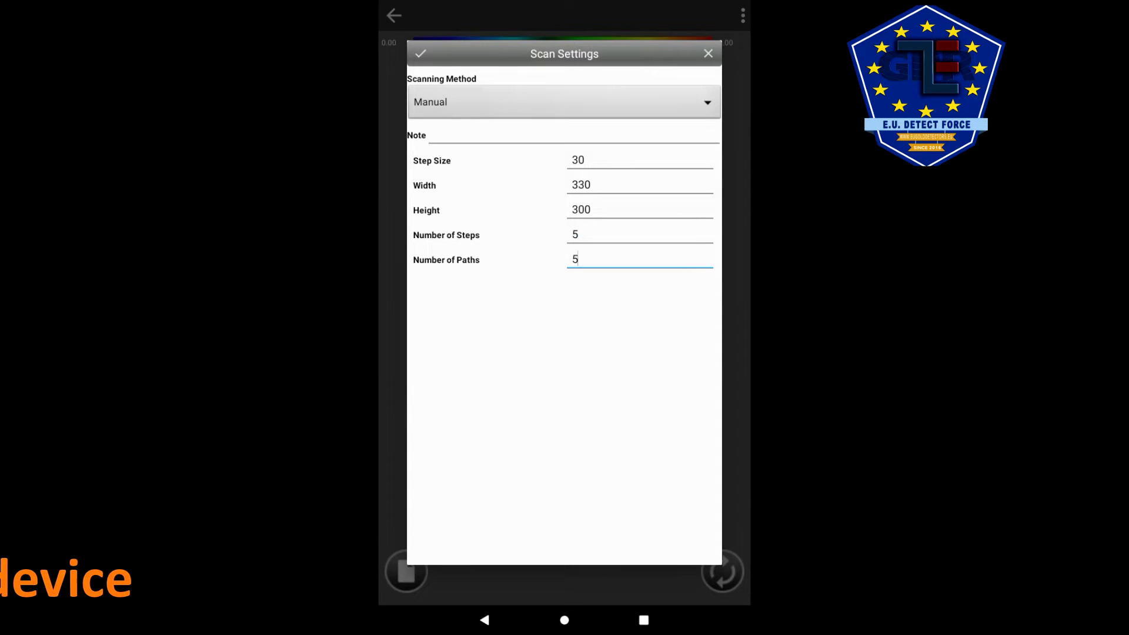
click(421, 53)
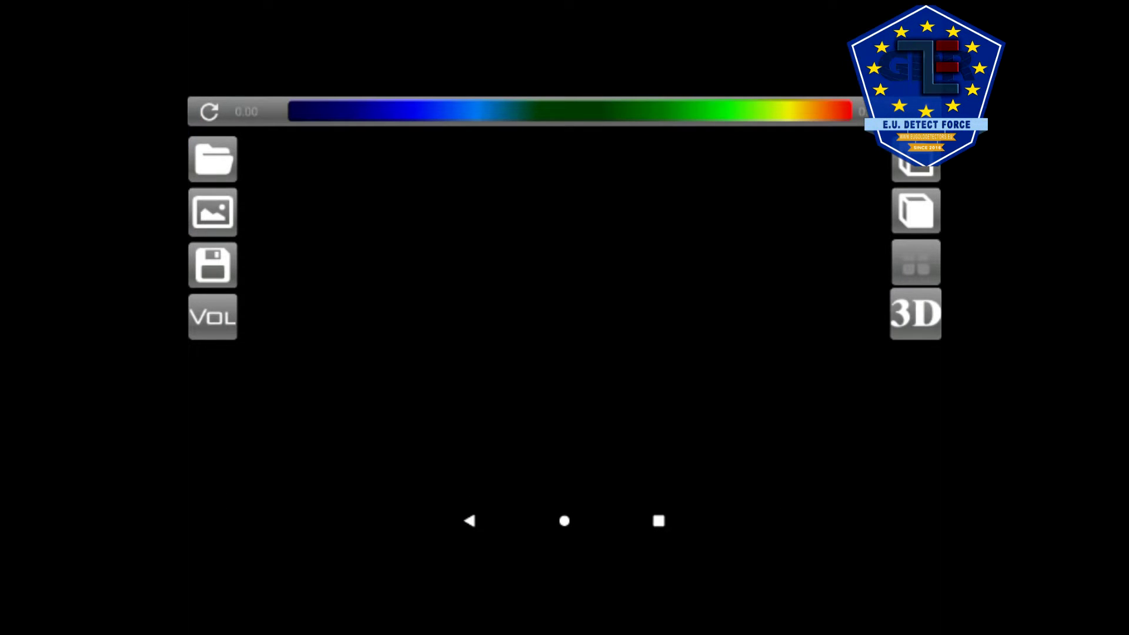
- Open the Te3D folder and load the scan file ηλιος στο μυλο.csv
scroll(565, 294, down, 5)
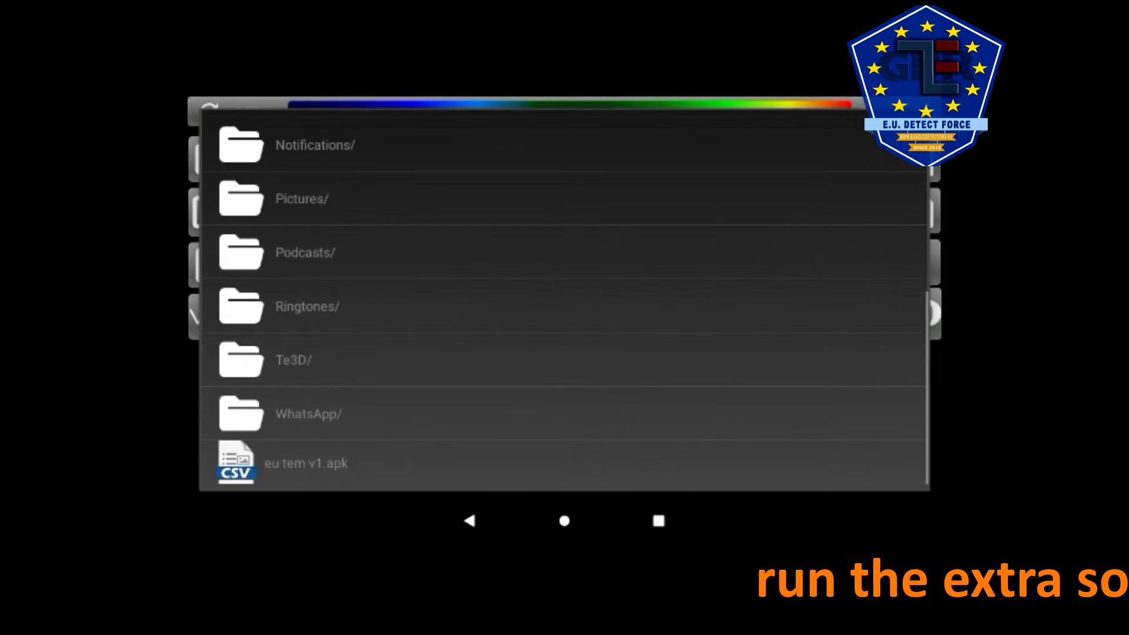
click(293, 360)
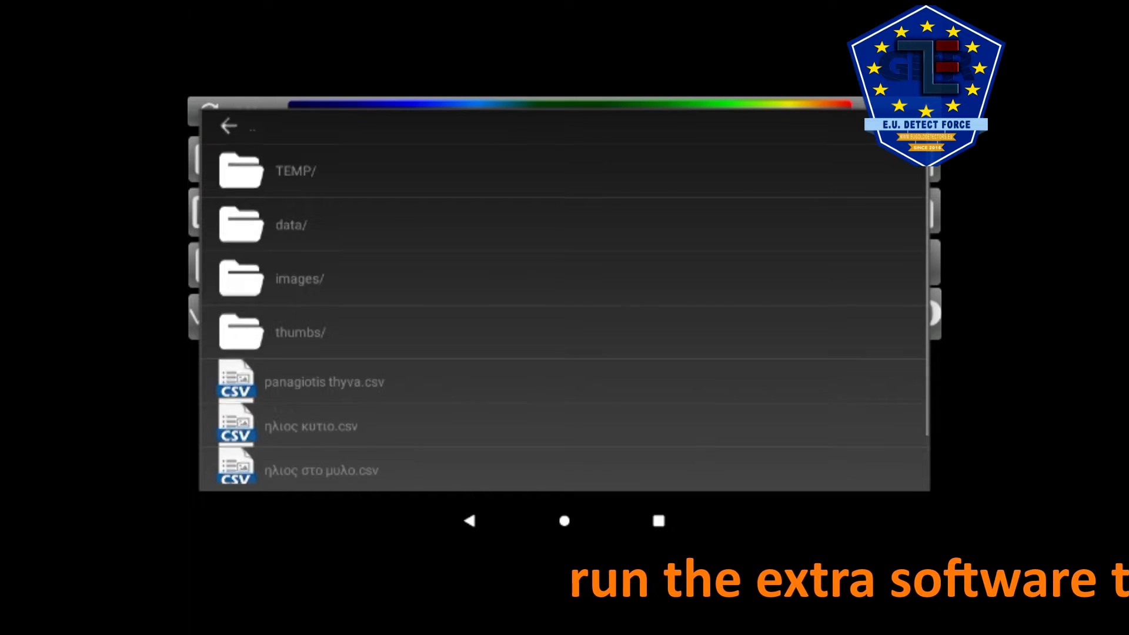
scroll(565, 294, down, 1)
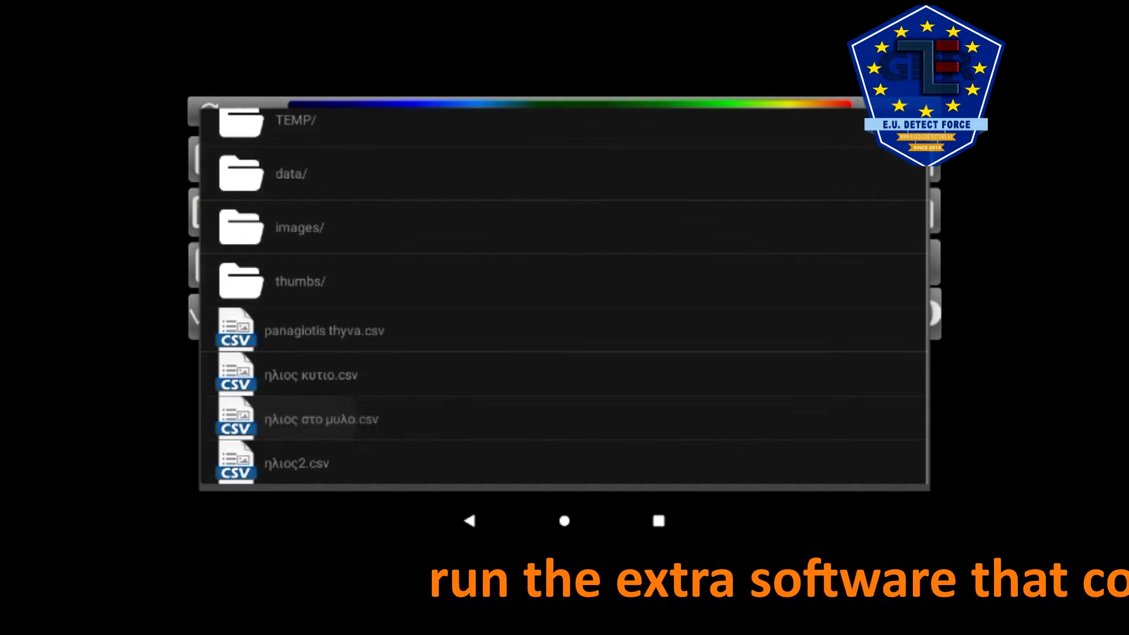
click(321, 420)
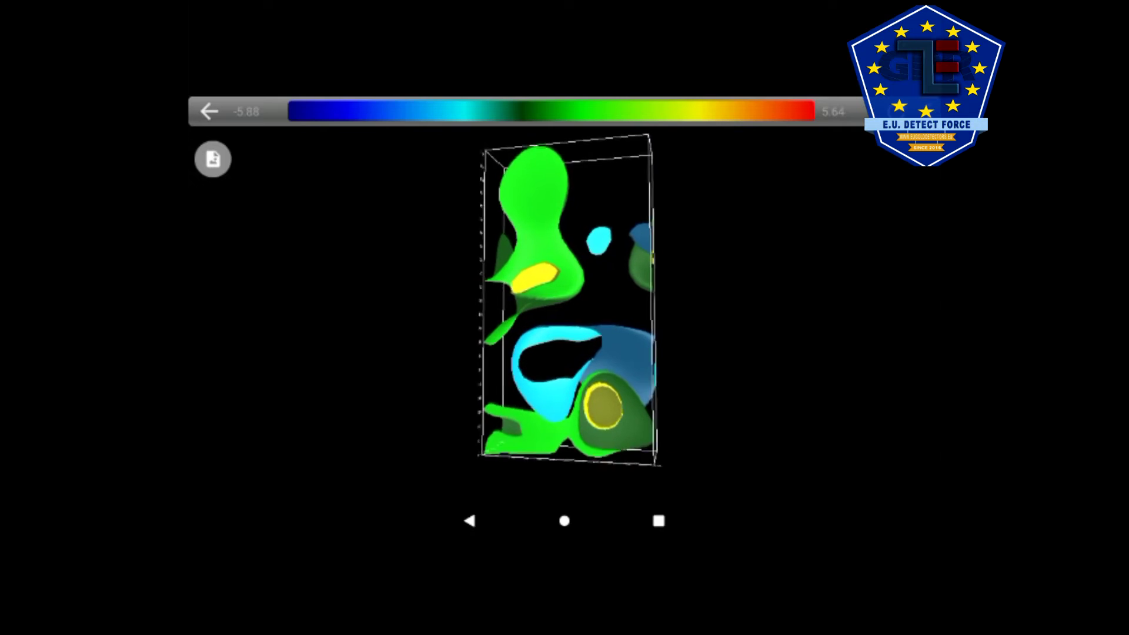
- In the interpolation and iso-surface settings, lower iso value #1 from -3.0 to -4.0
click(213, 159)
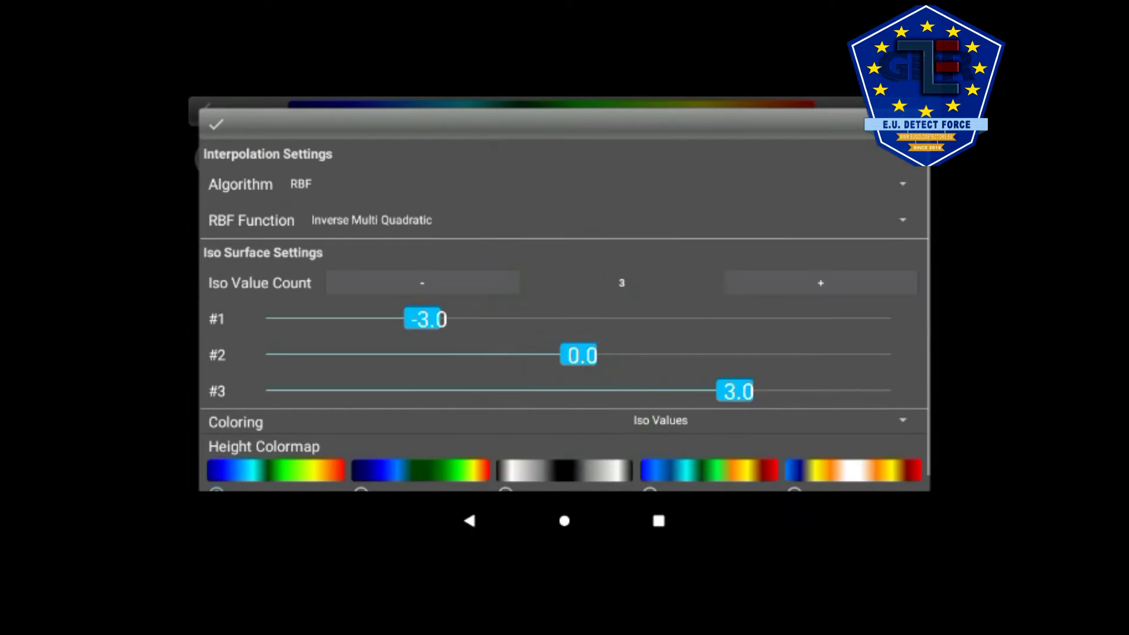
drag(426, 318, 373, 319)
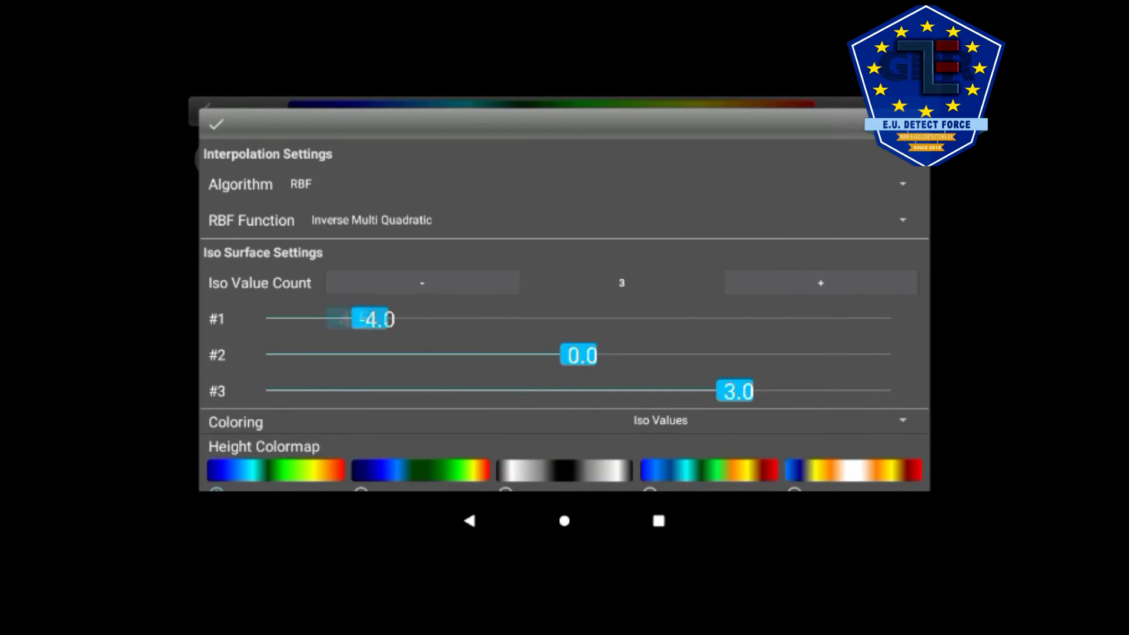